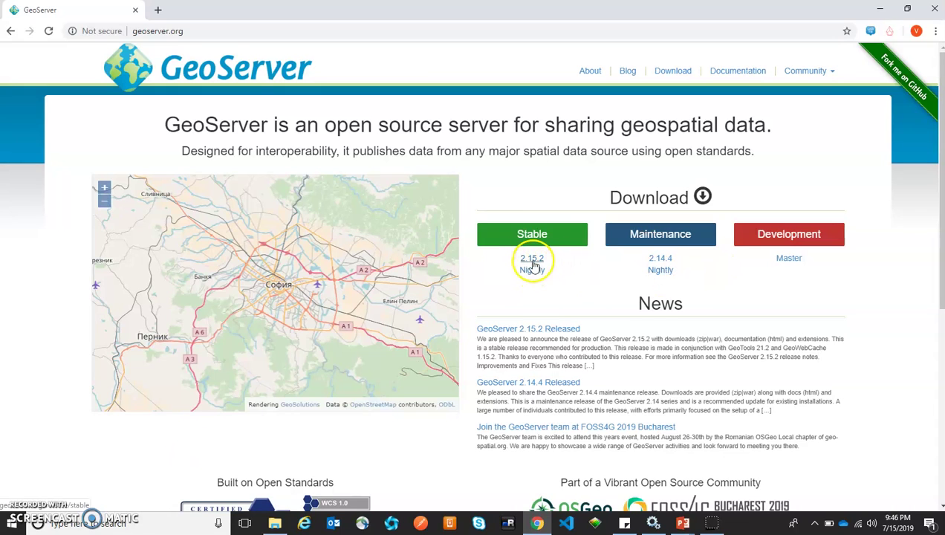
# Download the Web Archive package of GeoServer 2.15.0 from the GeoServer downloads page.
pyautogui.click(646, 202)
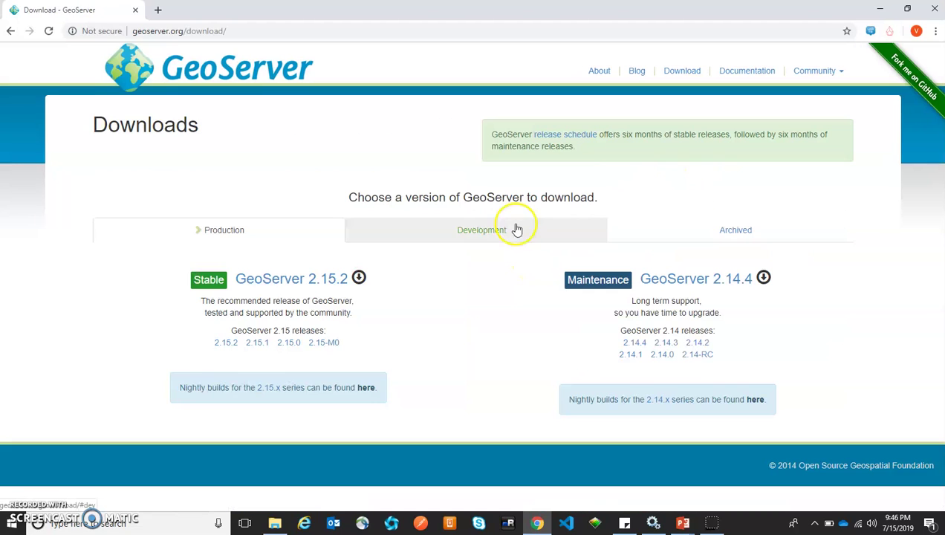
pyautogui.click(290, 347)
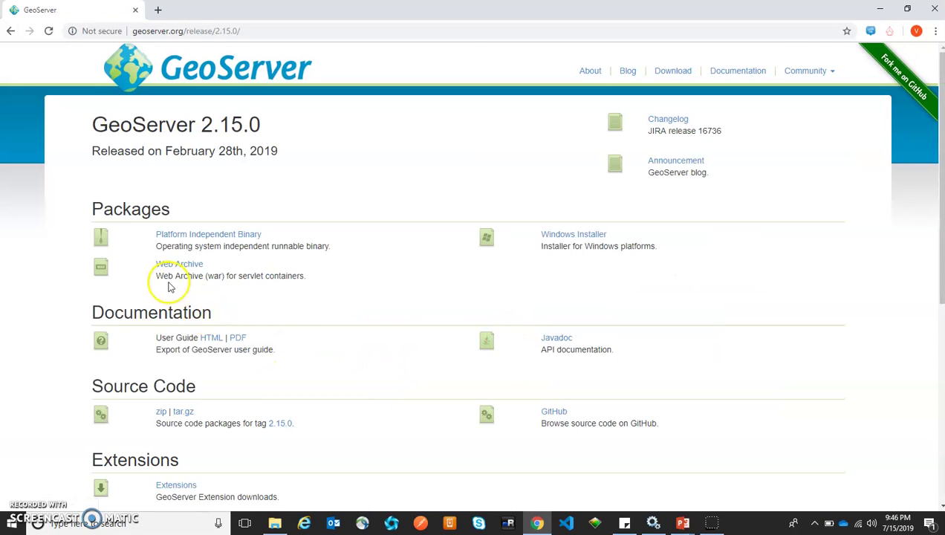
pyautogui.moveTo(223, 276); pyautogui.dragTo(163, 276)
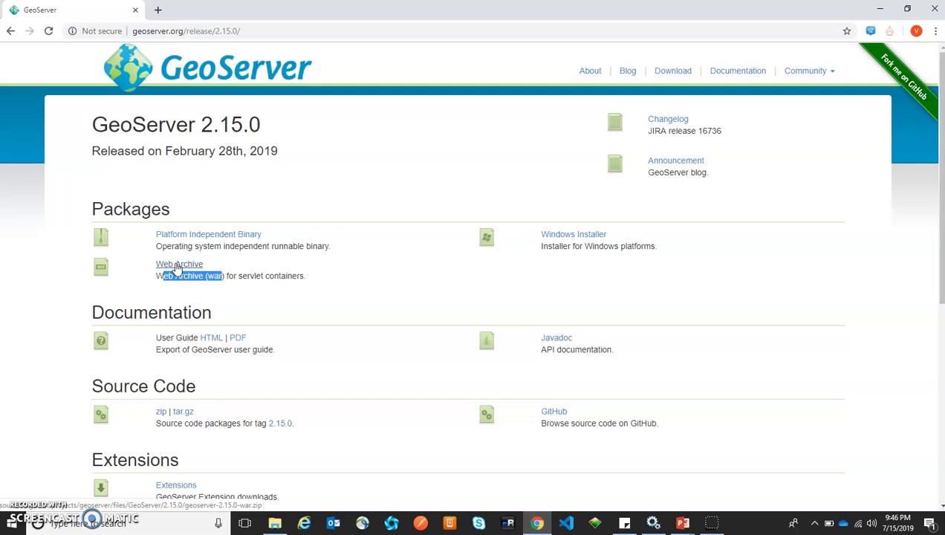
pyautogui.click(178, 265)
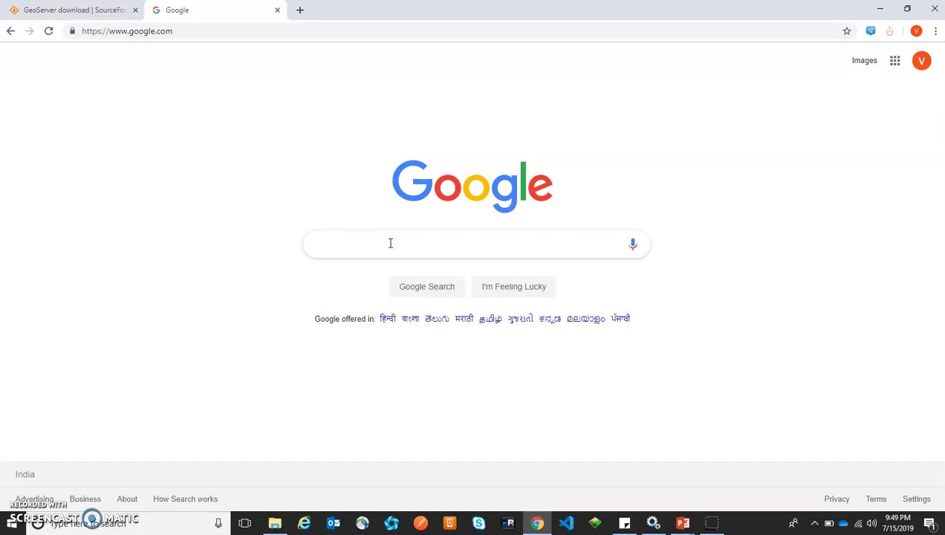
# Search Google for tomcat and download the Tomcat 9.0.22 32-bit/64-bit Windows Service Installer from the Apache Tomcat site.
pyautogui.write('tomcat')
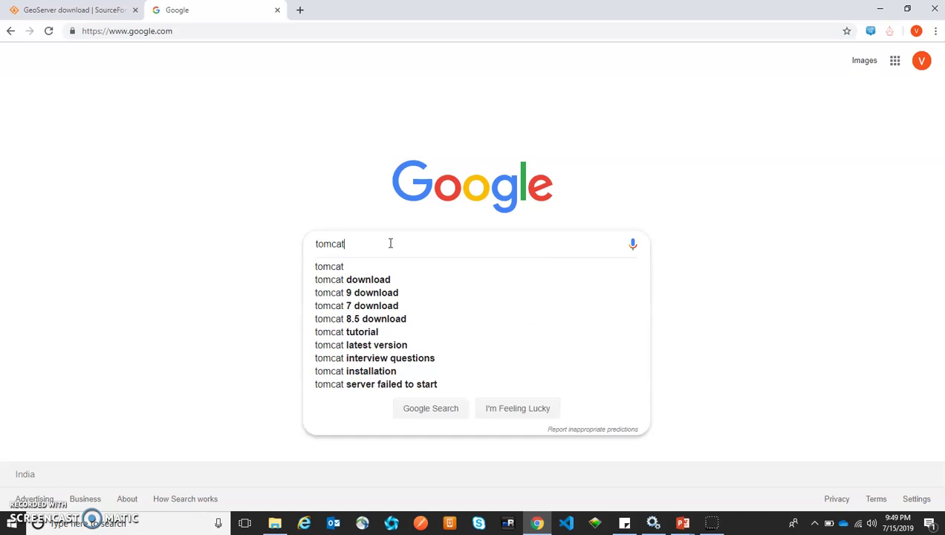
pyautogui.press('Return')
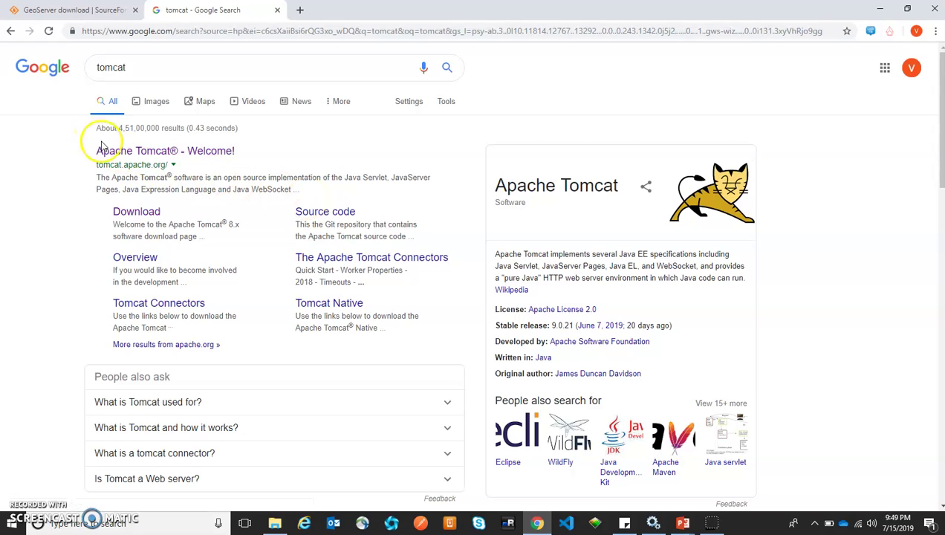
pyautogui.click(140, 151)
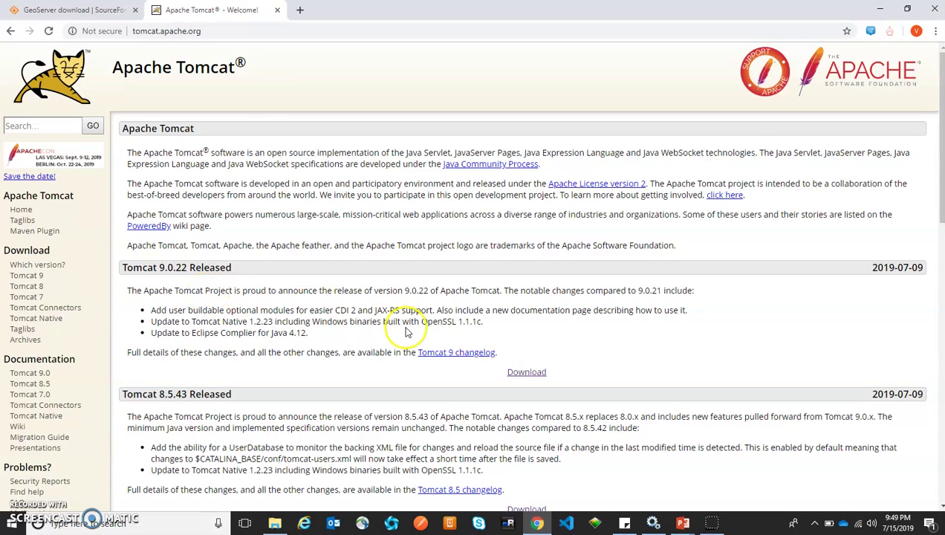
pyautogui.click(522, 374)
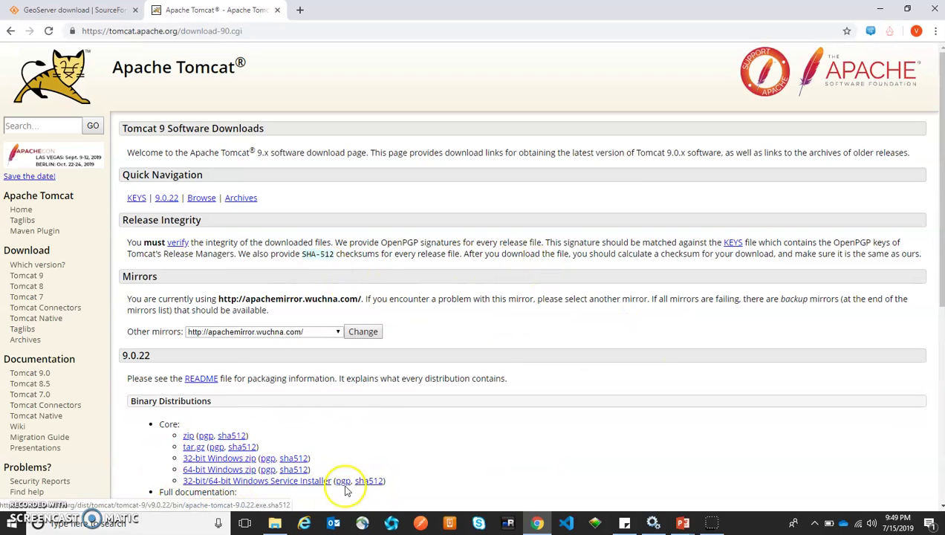
pyautogui.click(281, 481)
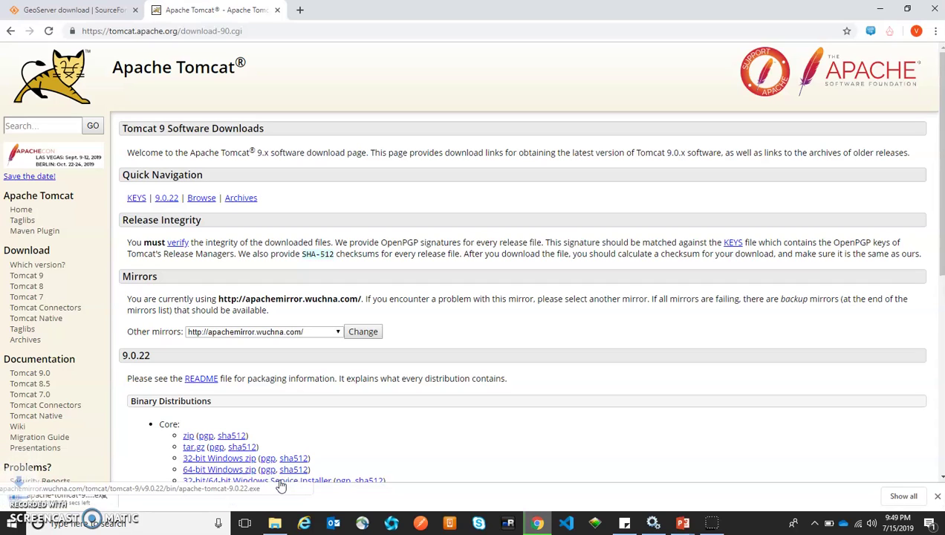
pyautogui.click(369, 429)
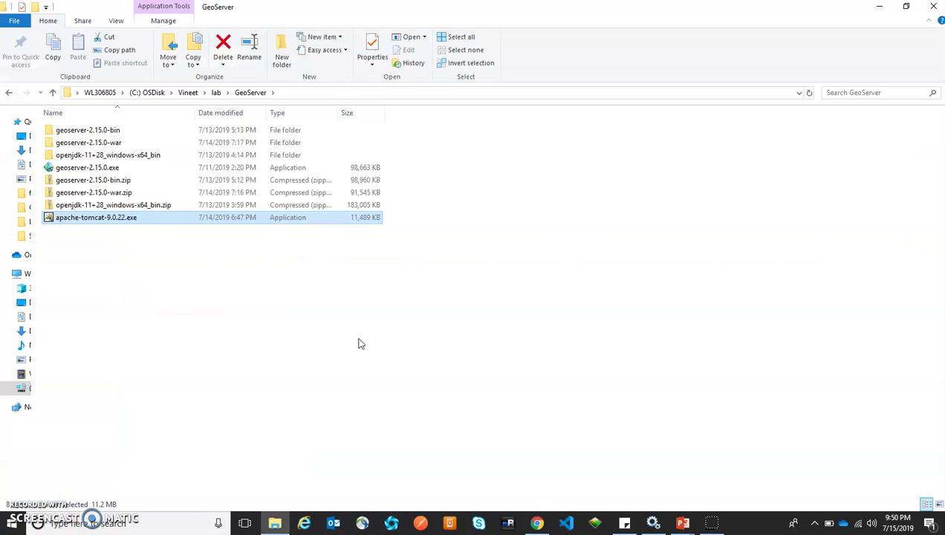
# Run apache-tomcat-9.0.22.exe from the GeoServer folder and accept the license agreement.
pyautogui.press('Up')
pyautogui.press('Down')
pyautogui.press('Return')
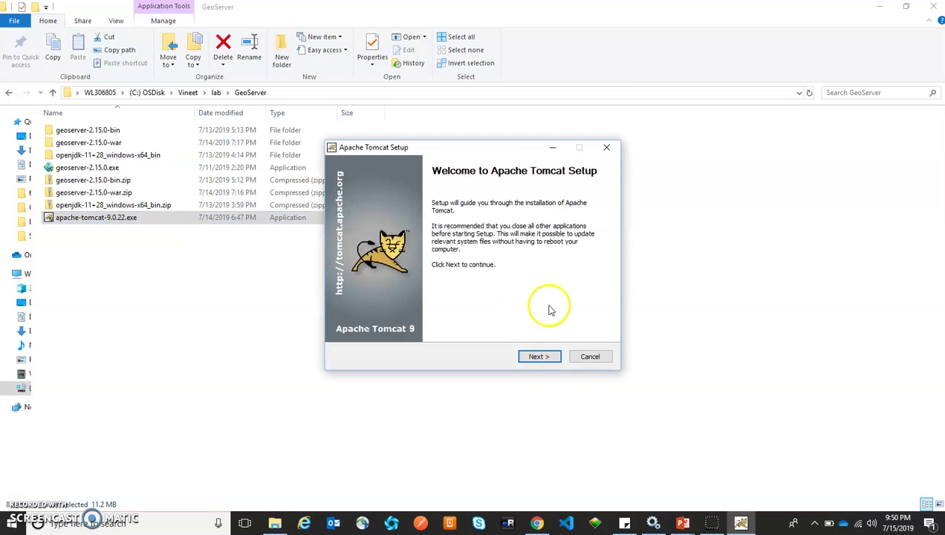
pyautogui.click(538, 358)
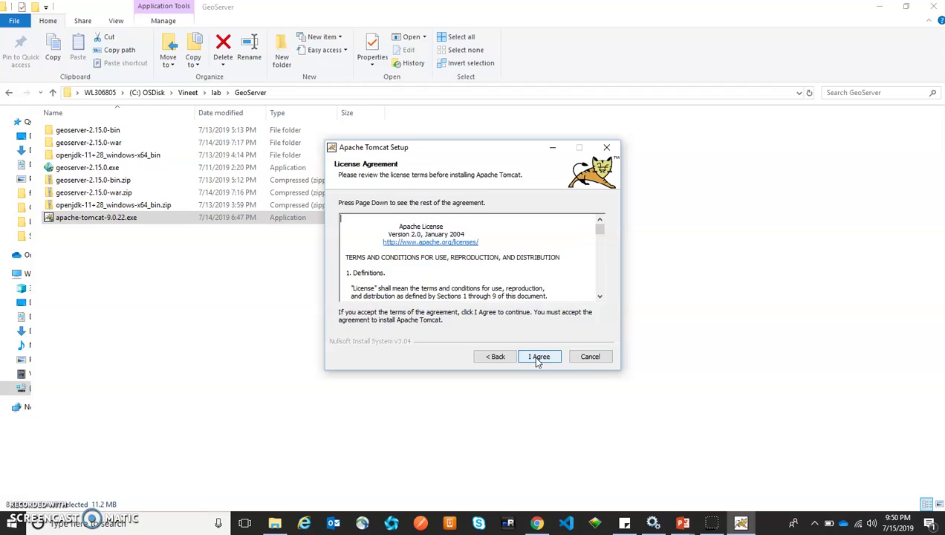
pyautogui.click(538, 358)
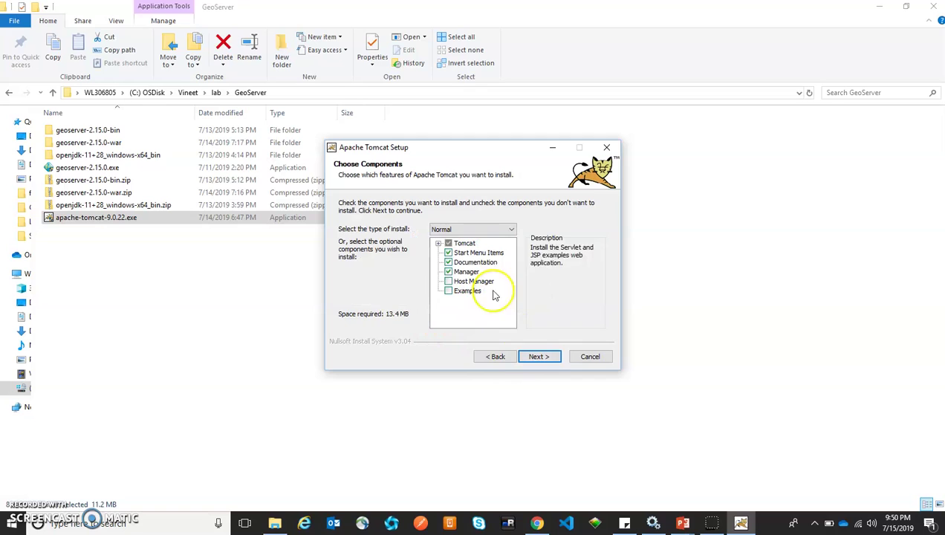
# Add the Service Startup component under Tomcat to the installation and continue to the configuration options.
pyautogui.click(439, 244)
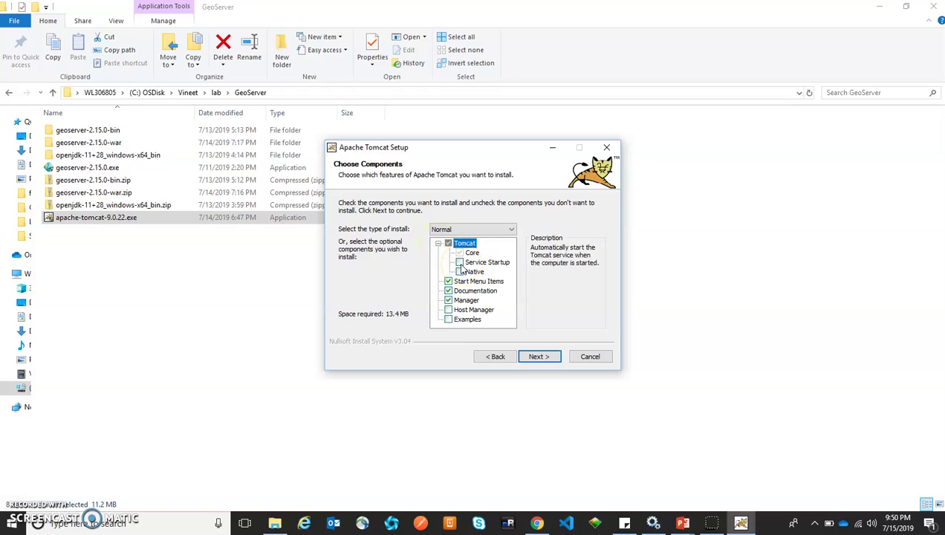
pyautogui.click(460, 263)
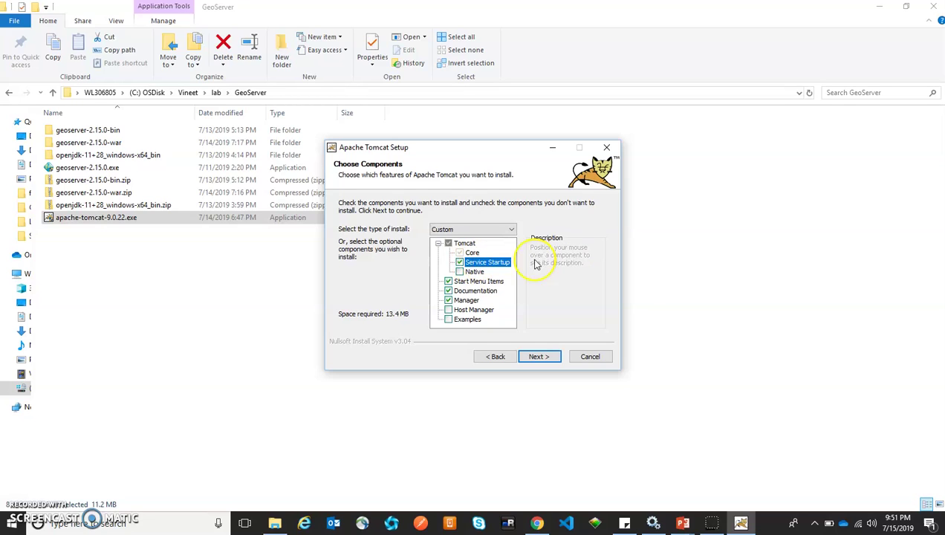
pyautogui.click(538, 357)
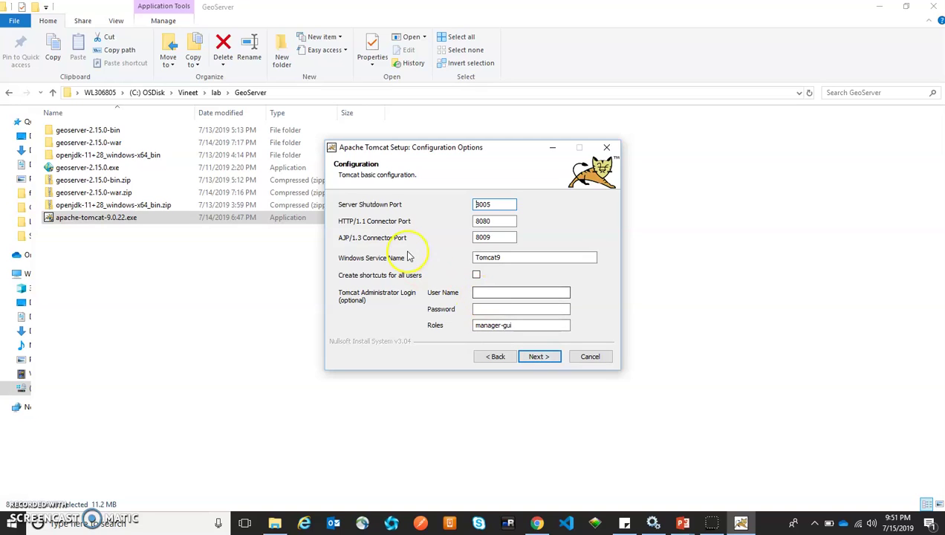
# Accept Tomcat's basic configuration, keeping HTTP/1.1 connector port 8080 and the service name Tomcat9.
pyautogui.doubleClick(482, 220)
pyautogui.moveTo(482, 221); pyautogui.dragTo(477, 226)
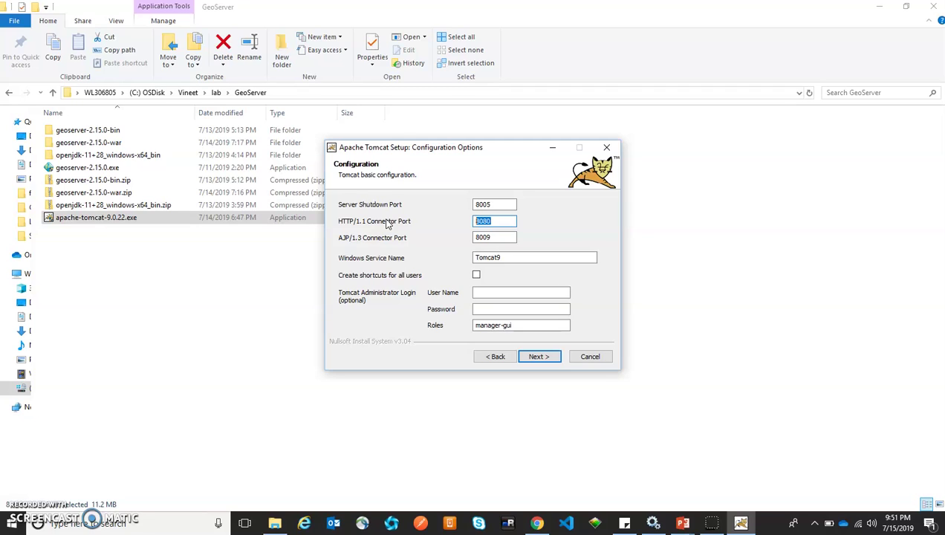
pyautogui.click(501, 292)
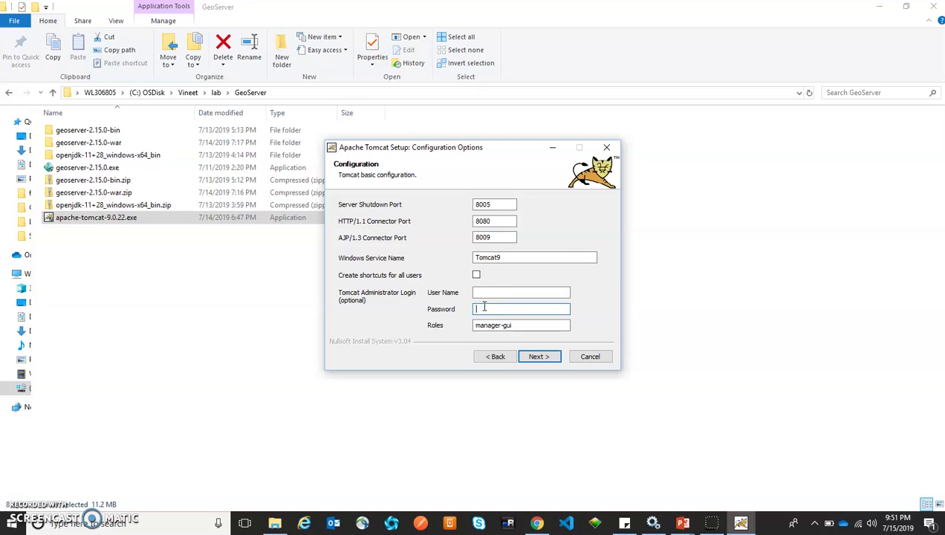
pyautogui.click(538, 357)
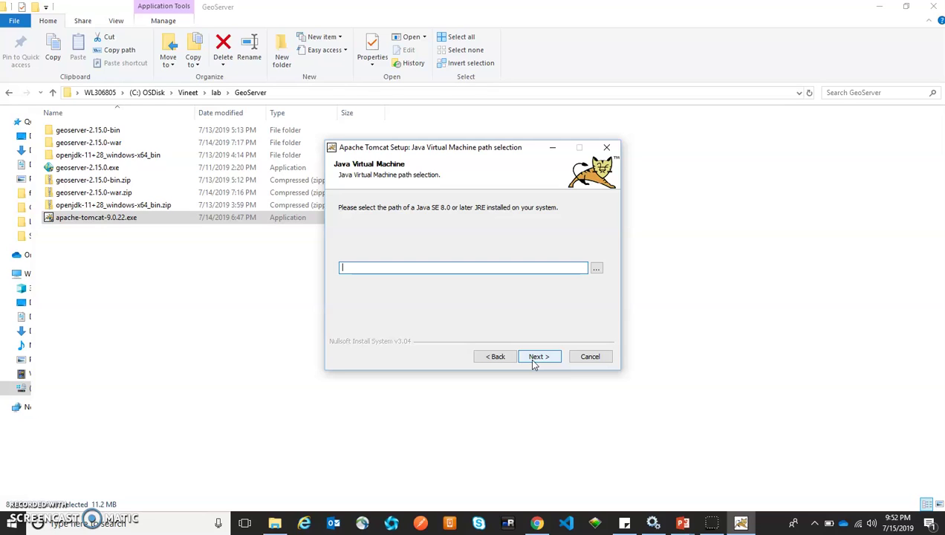
# Set the Java Virtual Machine path to C:\Program Files\Java\jdk-11 and install Tomcat in the default destination folder, finishing the setup.
pyautogui.click(408, 269)
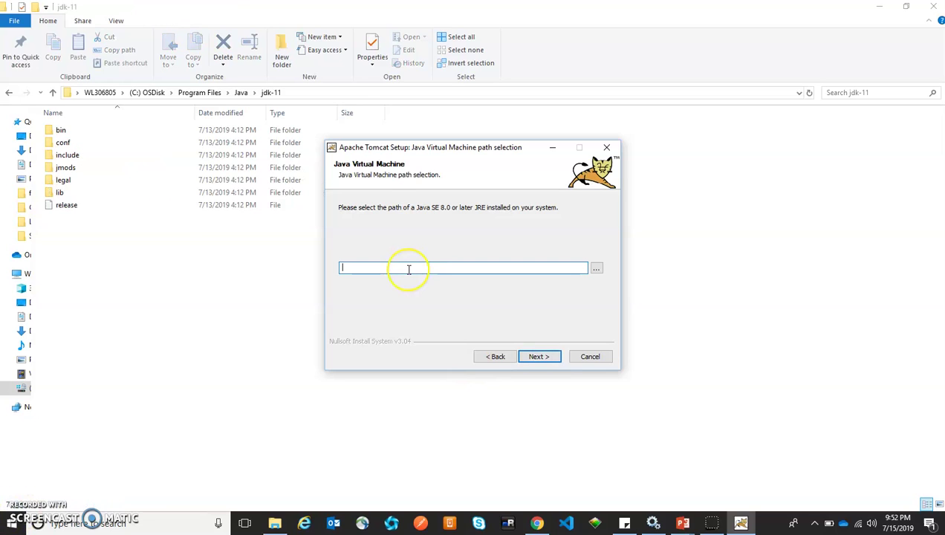
pyautogui.write('C:\\Program Files\\Java\\jdk-11')
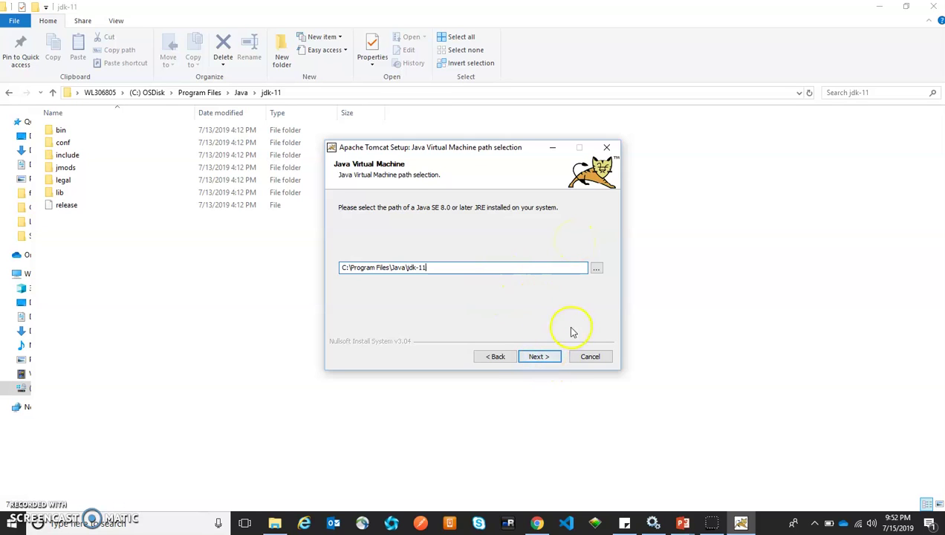
pyautogui.click(539, 358)
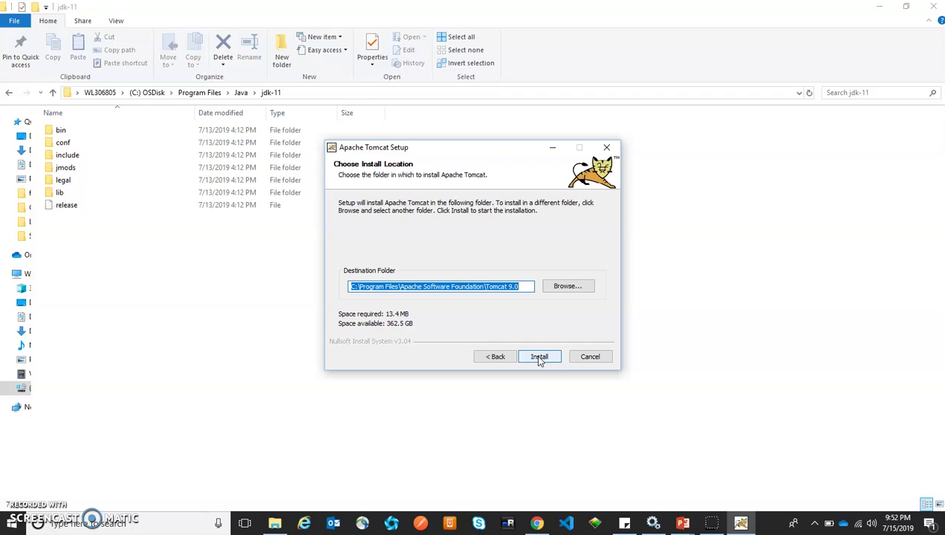
pyautogui.click(540, 358)
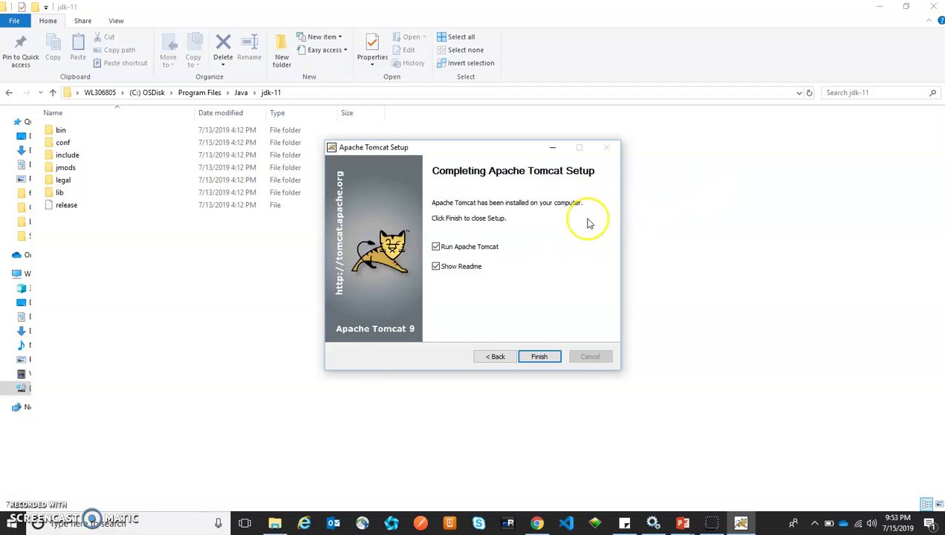
pyautogui.click(538, 356)
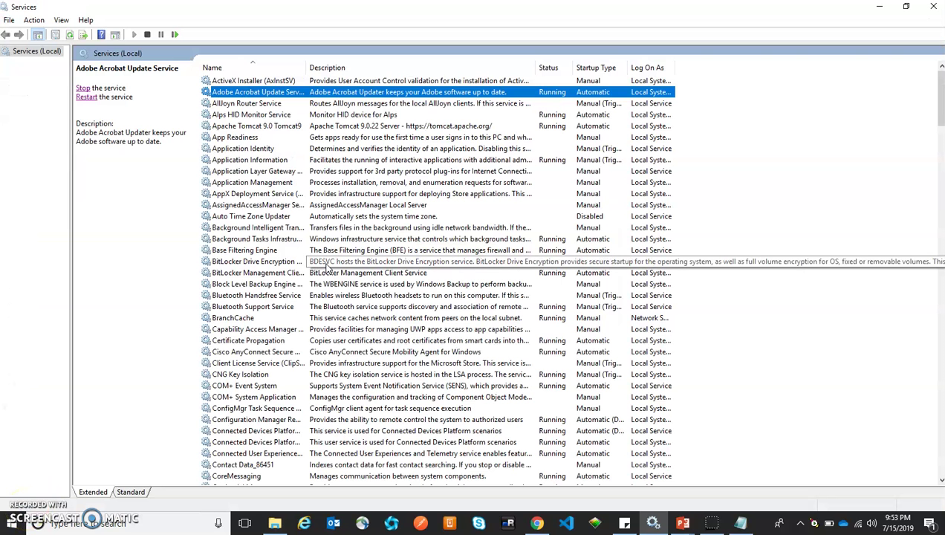
# Find the Apache Tomcat 9.0 Tomcat9 entry in Windows Services and check its status and startup type.
pyautogui.press('Down')
pyautogui.press('Down')
pyautogui.press('Down')
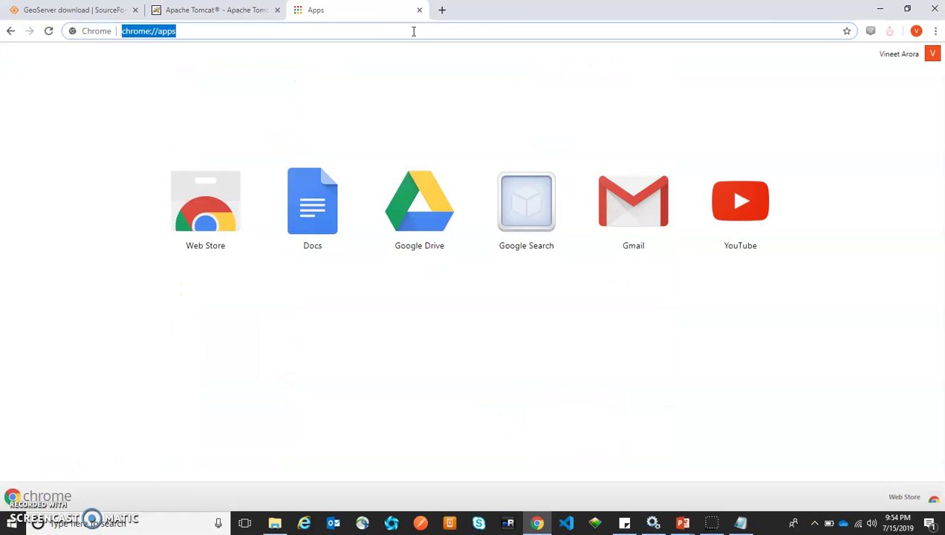
# Open localhost:8080 in a new Chrome tab to check the Tomcat installation.
pyautogui.write('lo')
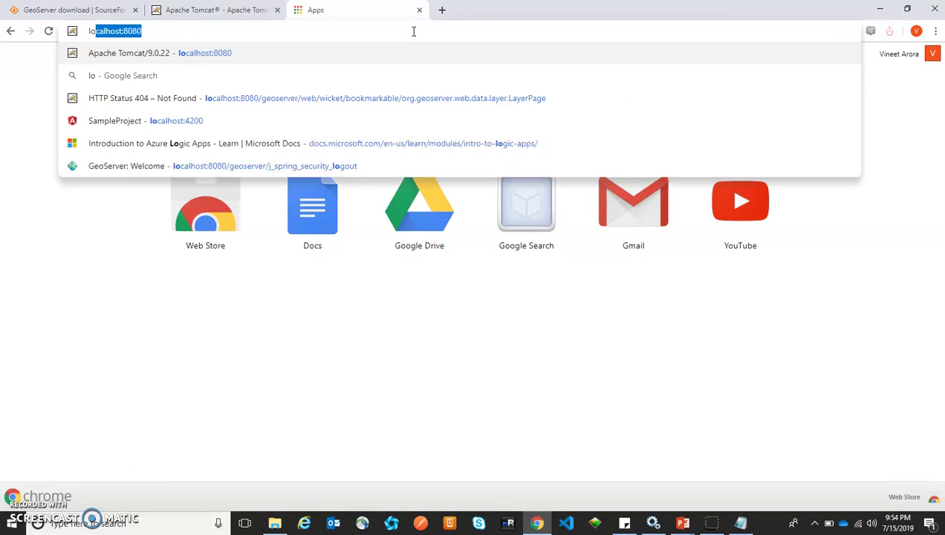
pyautogui.write('calhost:8080')
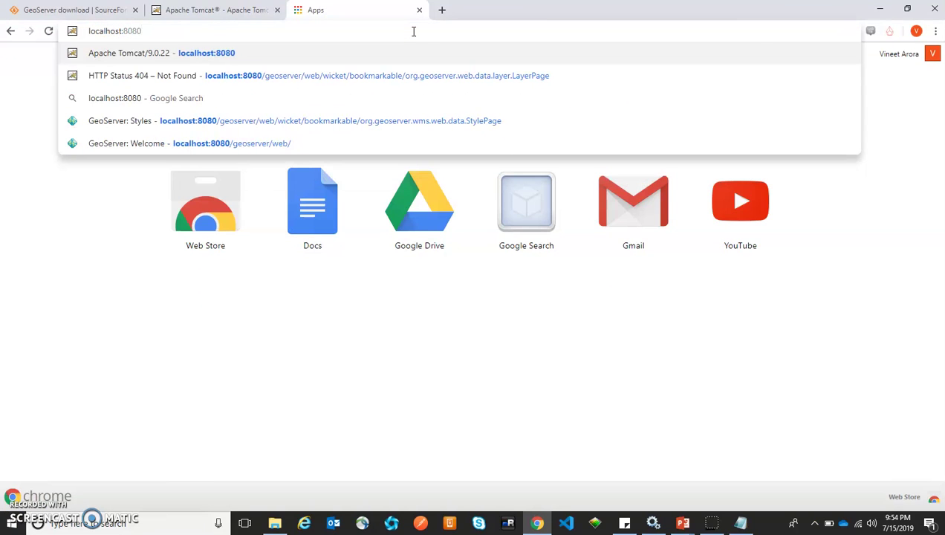
pyautogui.press('Down')
pyautogui.press('Up')
pyautogui.press('Return')
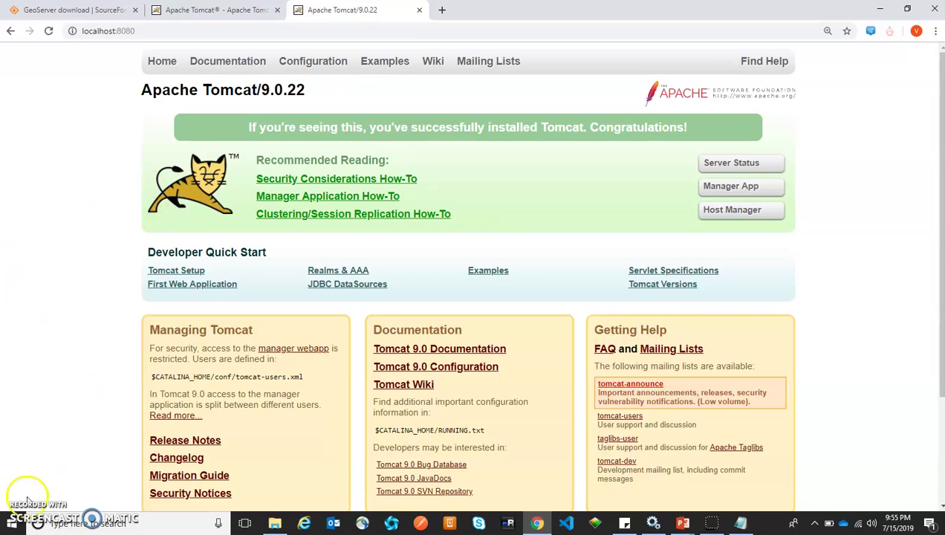
# Switch to File Explorer and extract geoserver-2.15.0-war.zip into the geoserver-2.15.0-war folder, replacing the existing files.
pyautogui.hotkey('alt', 'Tab')
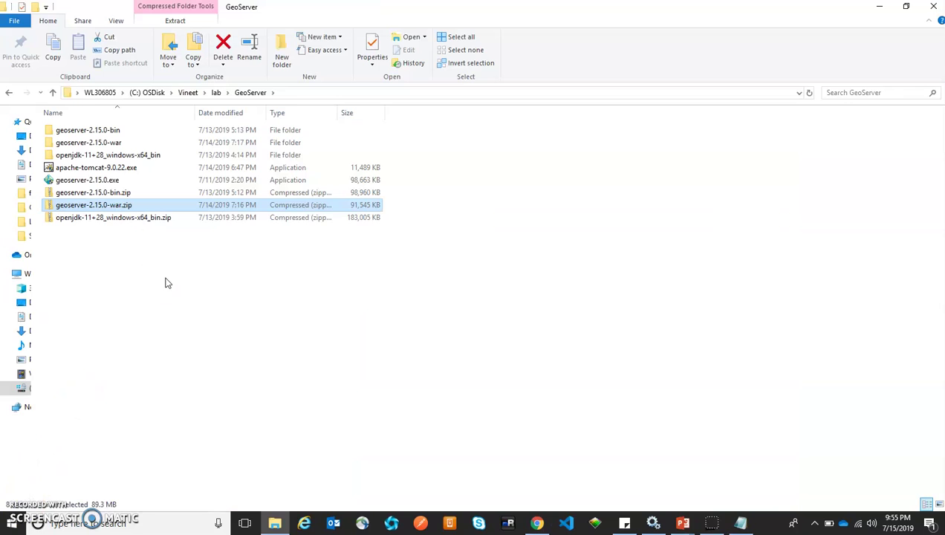
pyautogui.rightClick(109, 211)
pyautogui.click(146, 247)
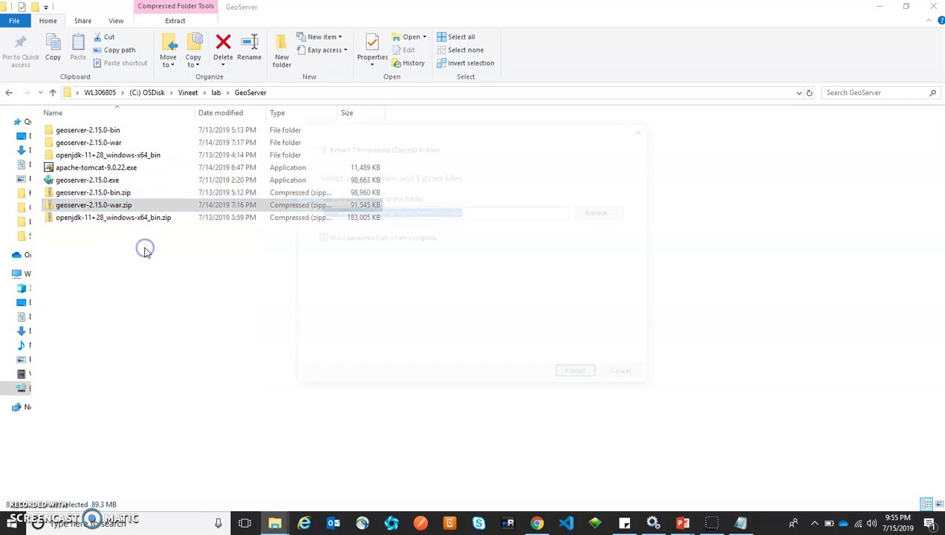
pyautogui.click(576, 375)
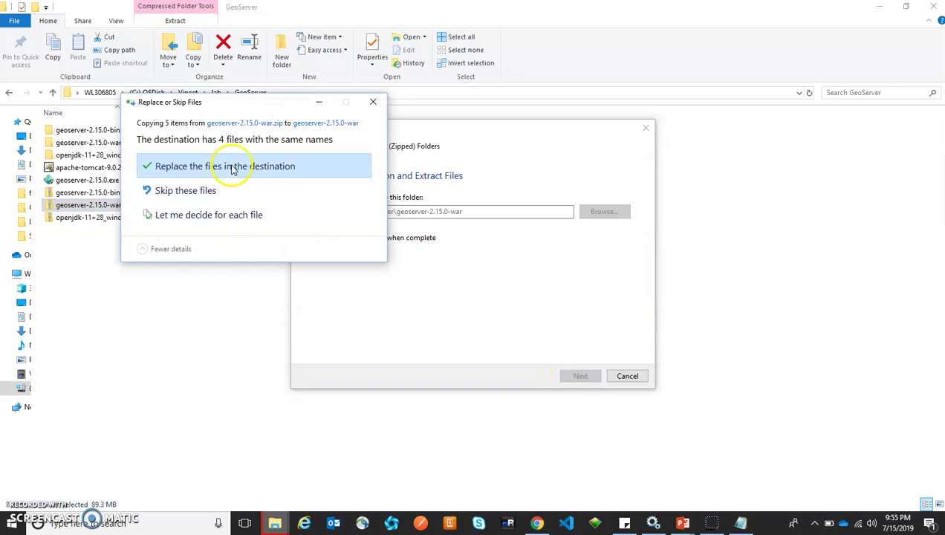
pyautogui.click(232, 168)
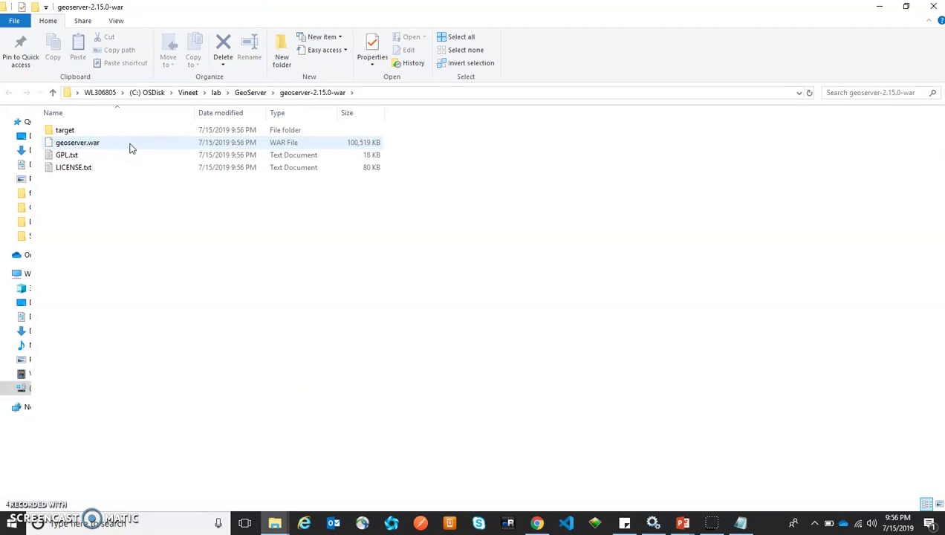
# Copy geoserver.war from the geoserver-2.15.0-war folder into C:\Program Files\Apache Software Foundation\Tomcat 9.0\webapps, granting administrator permission.
pyautogui.click(130, 149)
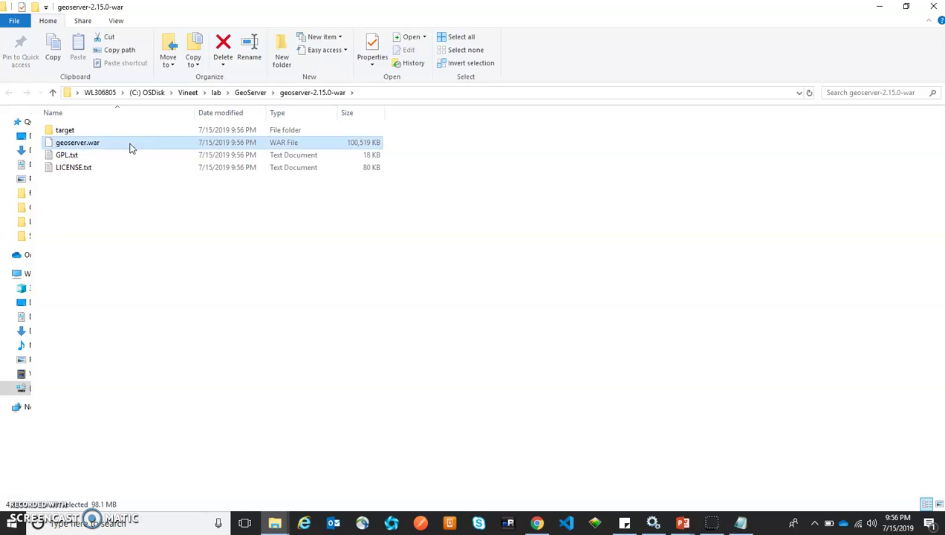
pyautogui.hotkey('ctrl', 'c')
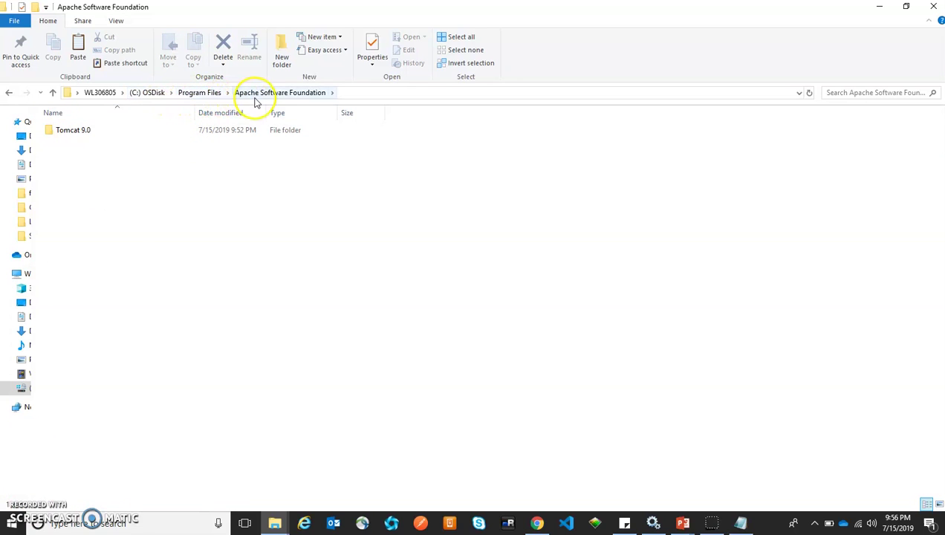
pyautogui.doubleClick(89, 134)
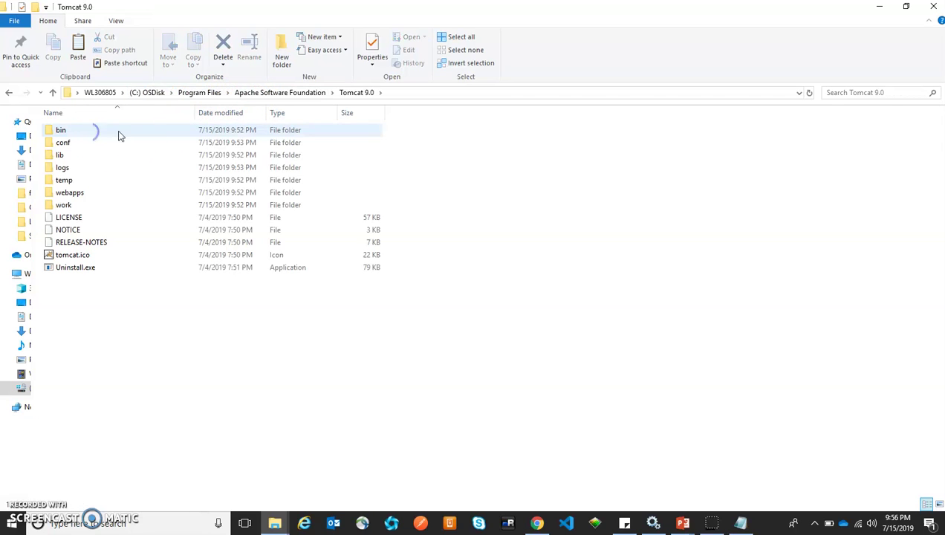
pyautogui.doubleClick(99, 197)
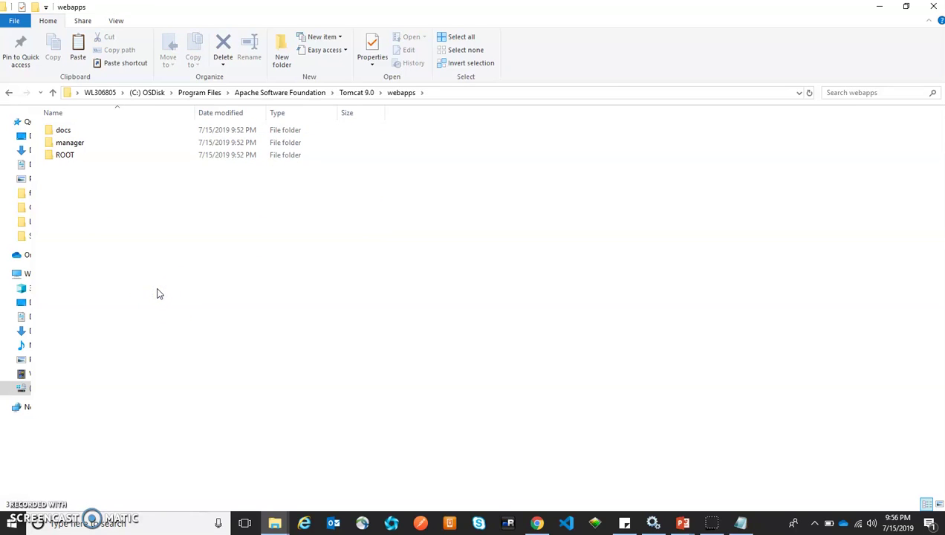
pyautogui.hotkey('ctrl', 'v')
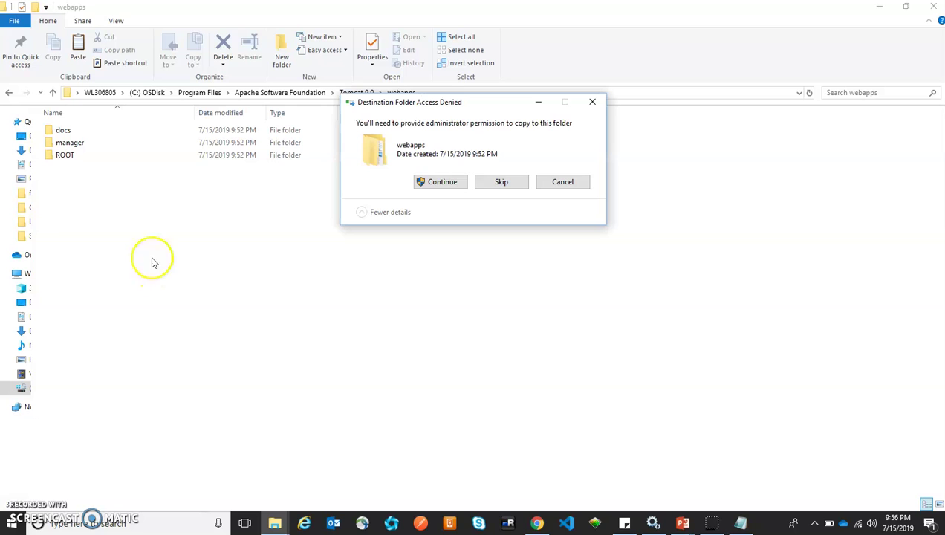
pyautogui.click(443, 186)
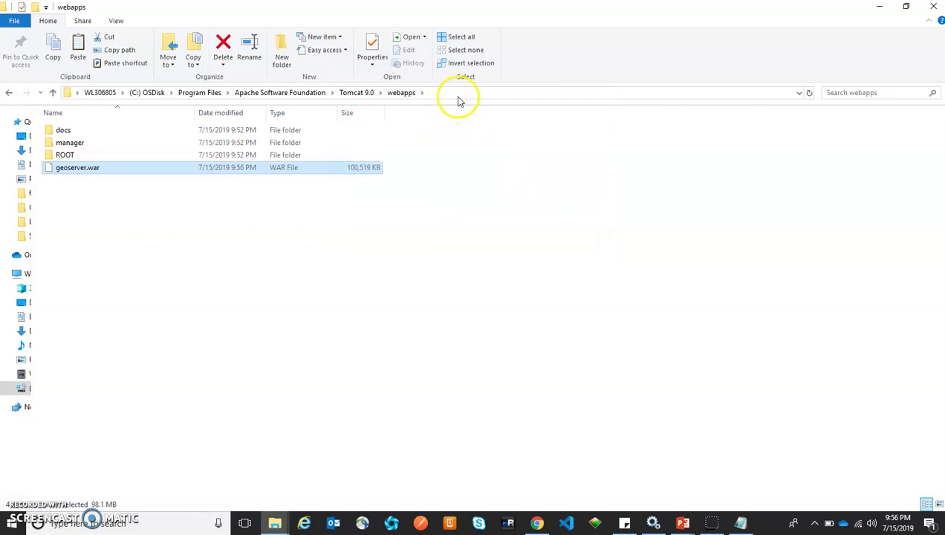
# Switch to Windows Services and restart the Apache Tomcat 9.0 Tomcat9 service.
pyautogui.click(458, 95)
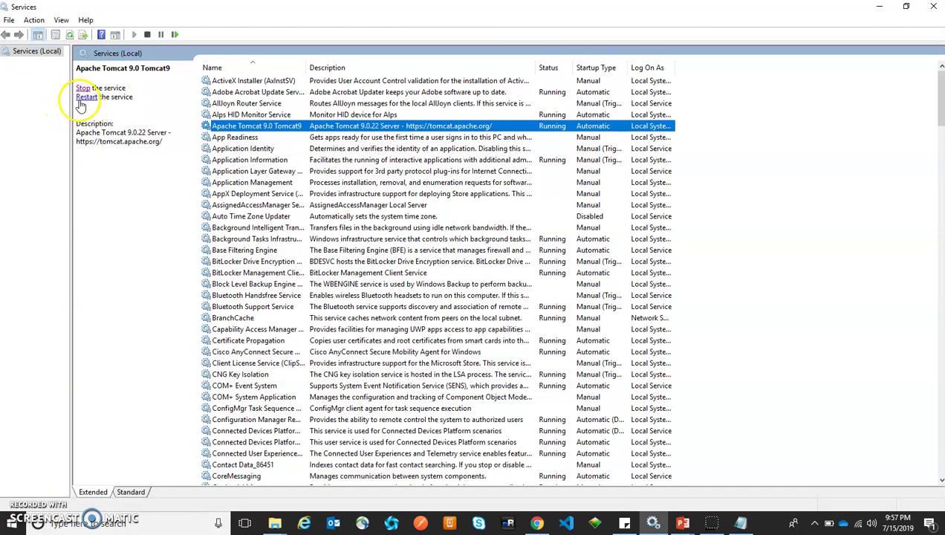
pyautogui.click(83, 98)
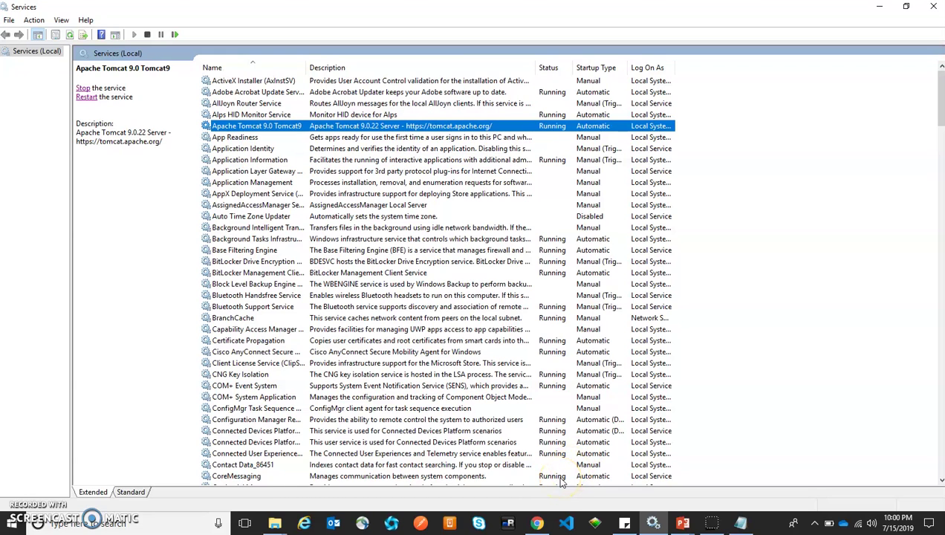
# Switch to Chrome and open localhost:8080/geoserver in the Tomcat tab, without the autocompleted path.
pyautogui.moveTo(536, 521)
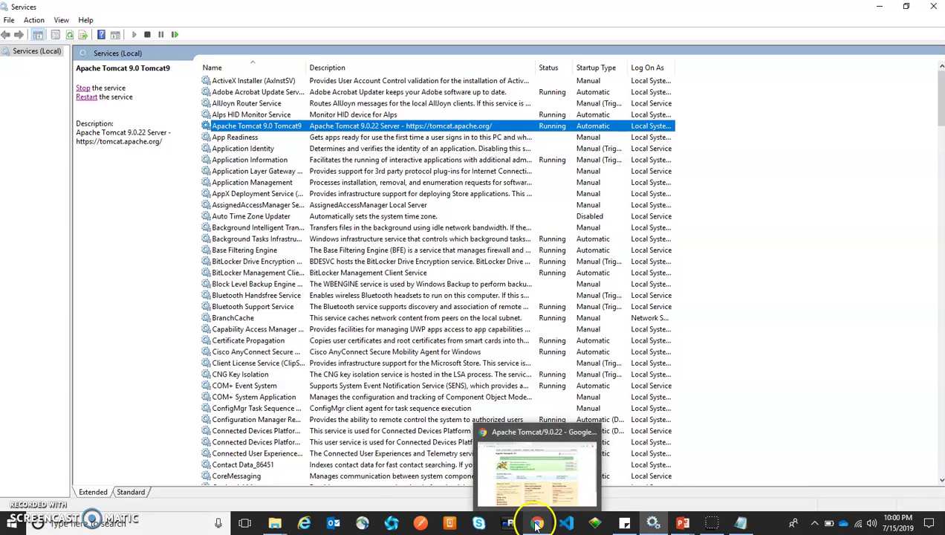
pyautogui.click(522, 484)
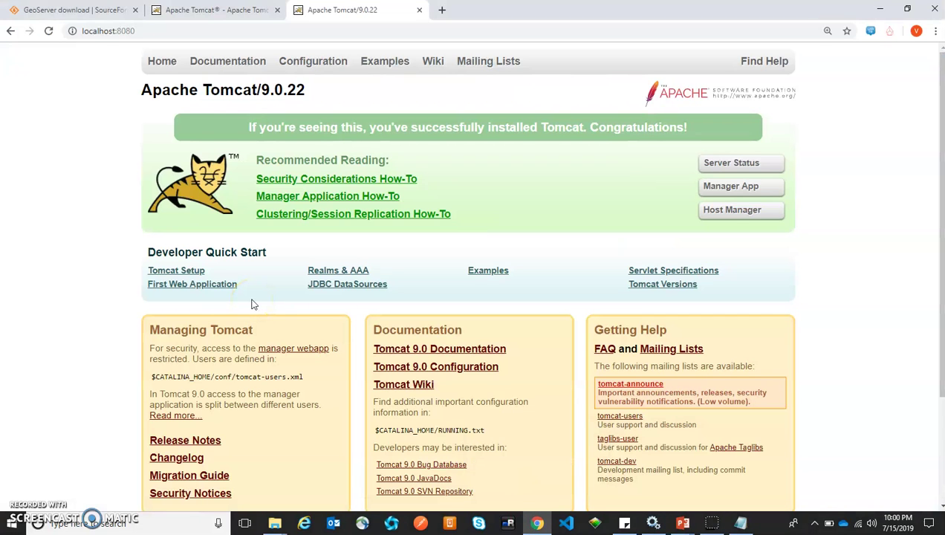
pyautogui.click(173, 29)
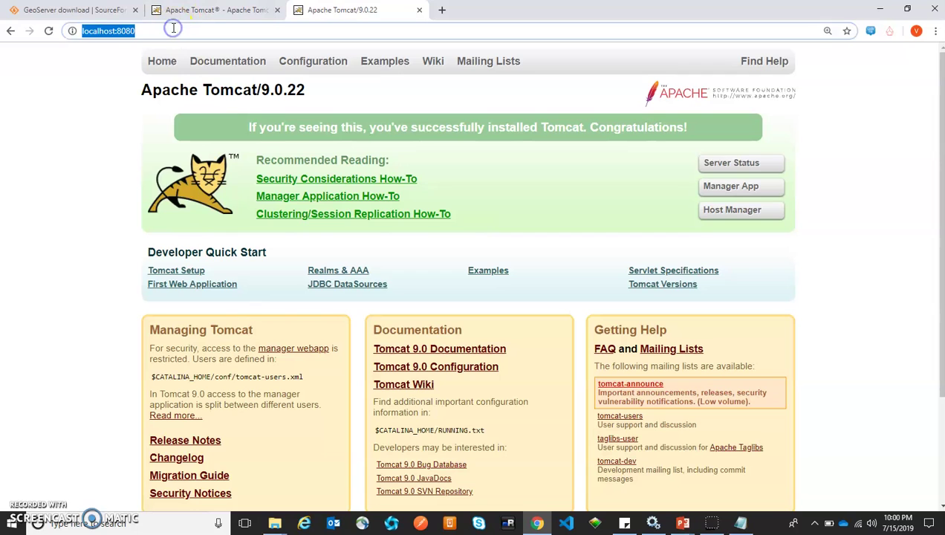
pyautogui.press('End')
pyautogui.write('/')
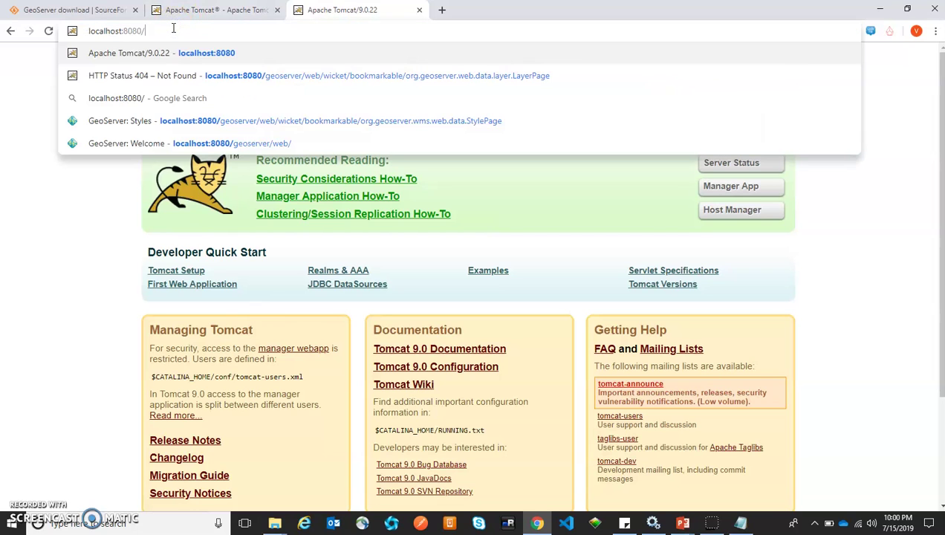
pyautogui.write('geoserver')
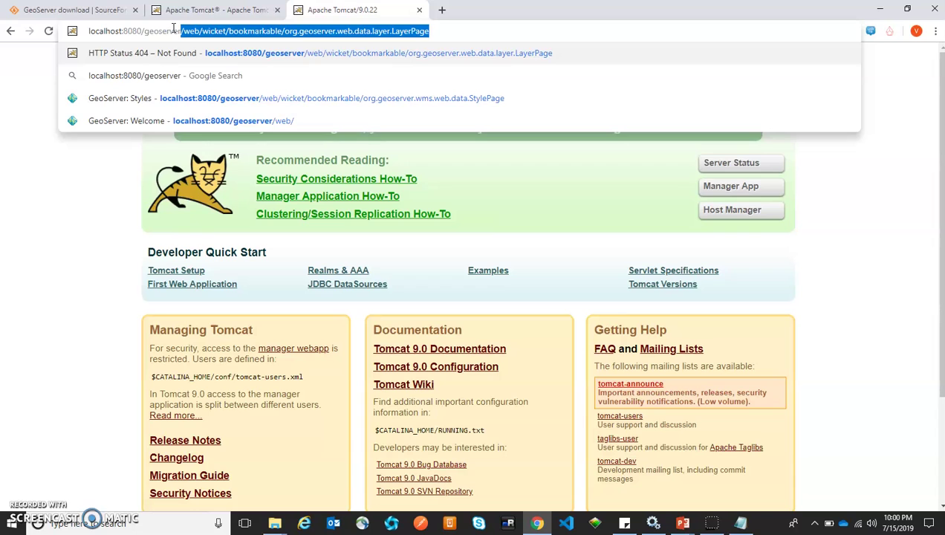
pyautogui.press('Delete')
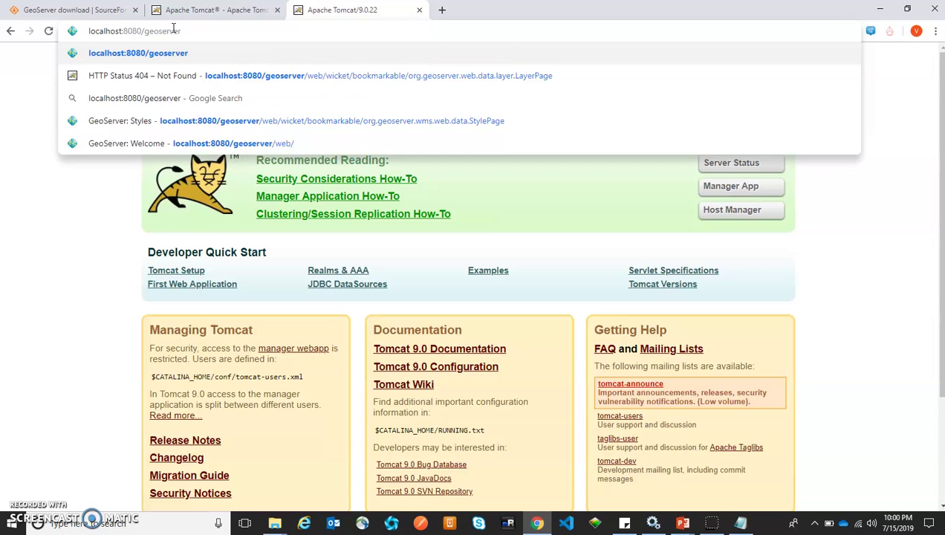
pyautogui.press('Return')
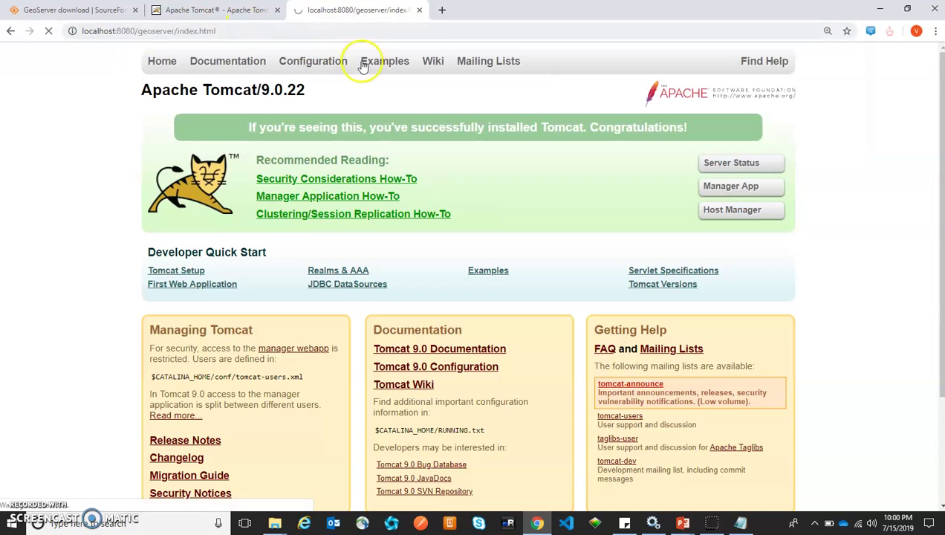